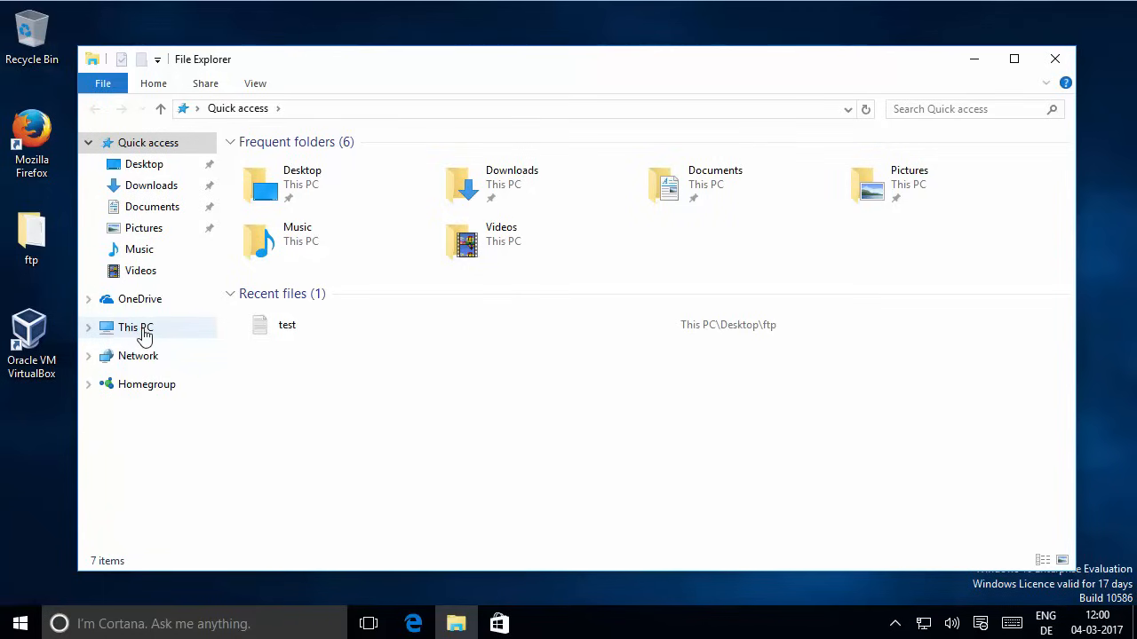
Step: Open Computer Management for This PC and display Disk Management
left_click(157, 336)
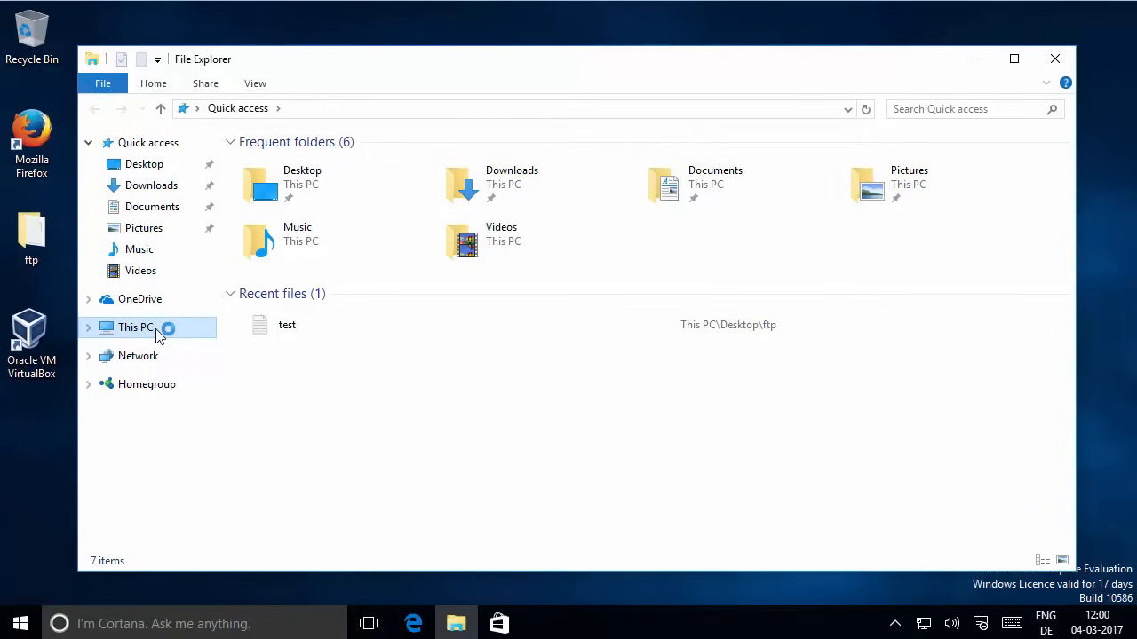
right_click(204, 334)
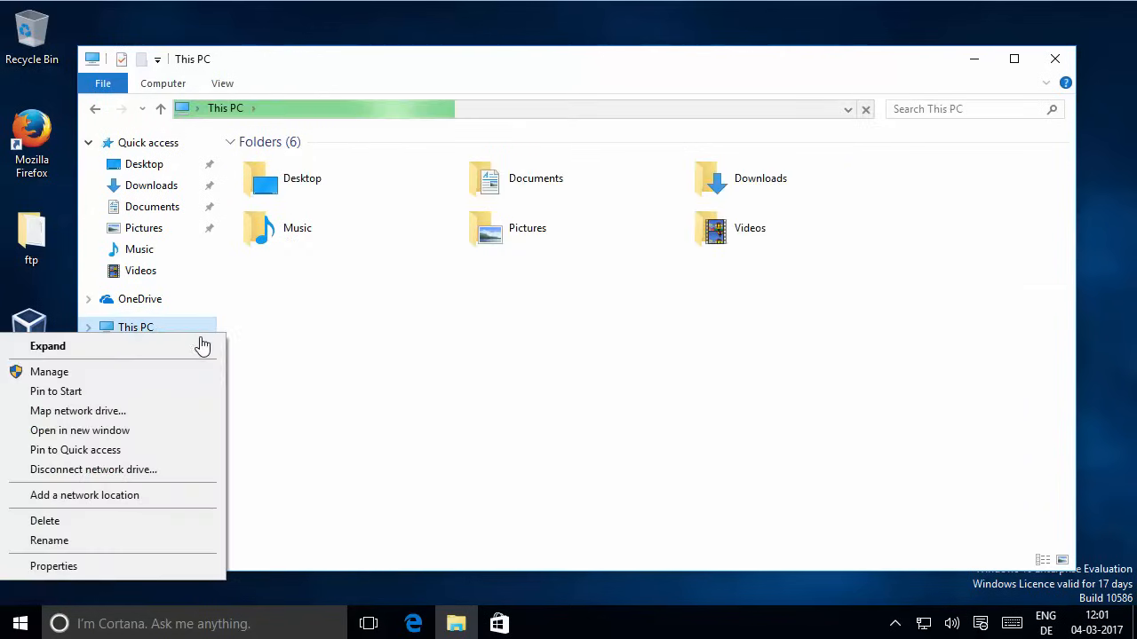
left_click(64, 378)
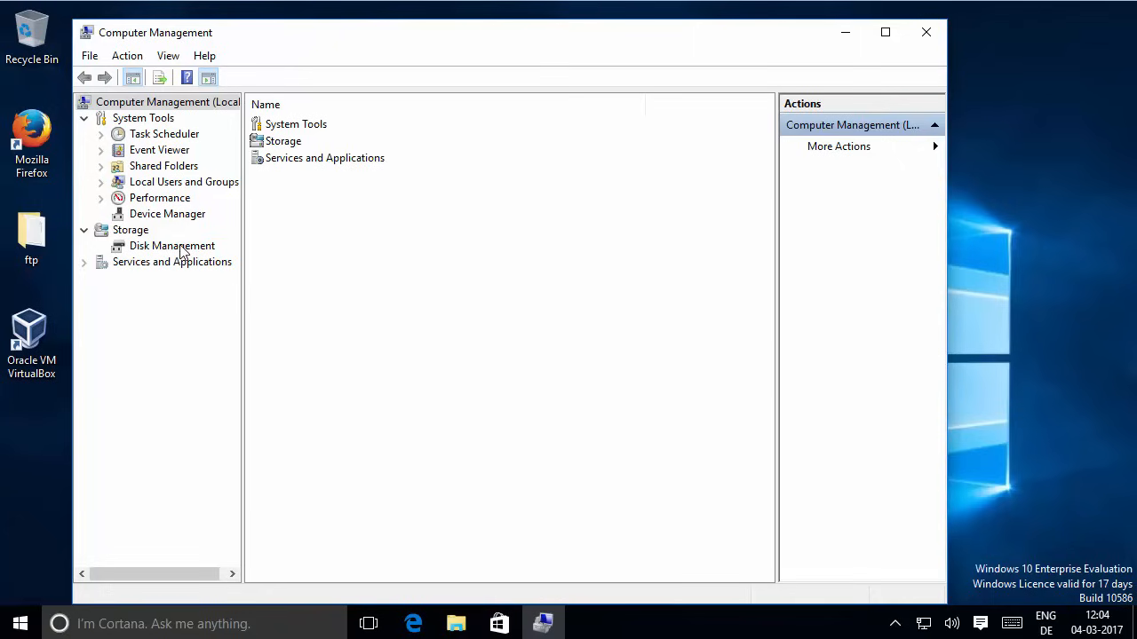
left_click(137, 245)
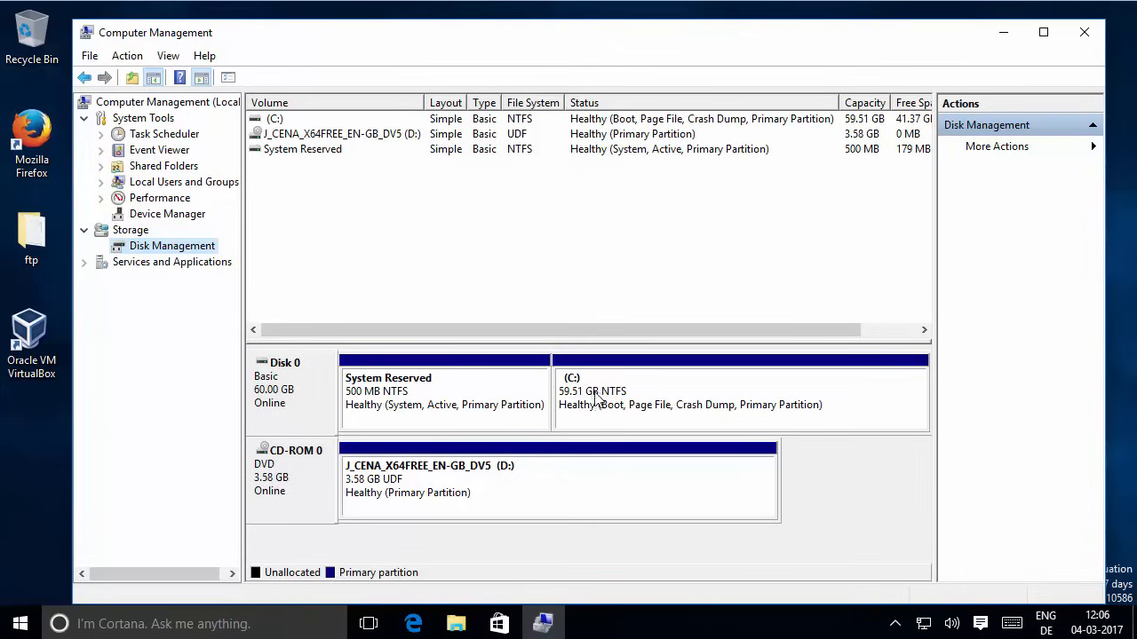
Step: Shrink the C: volume by 5000 MB
left_click(645, 396)
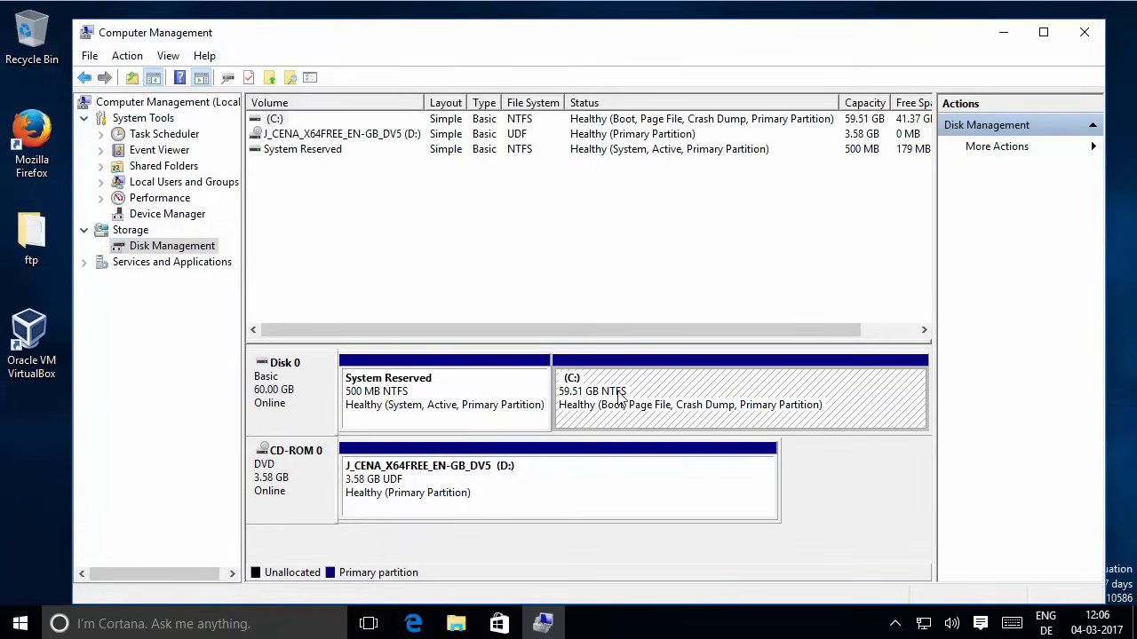
right_click(682, 392)
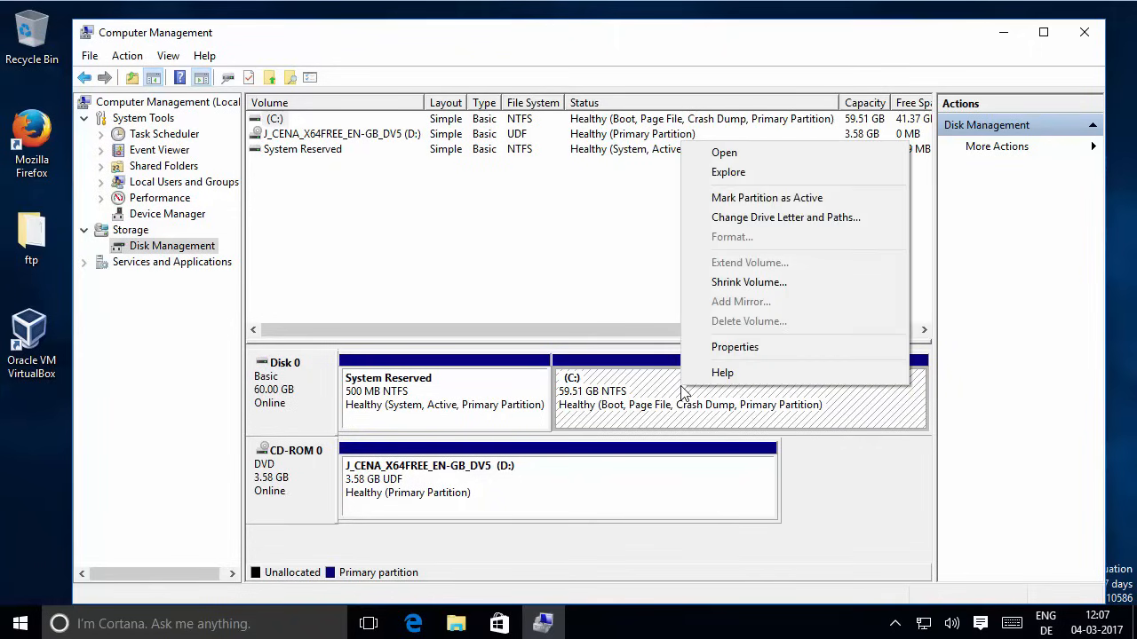
left_click(756, 283)
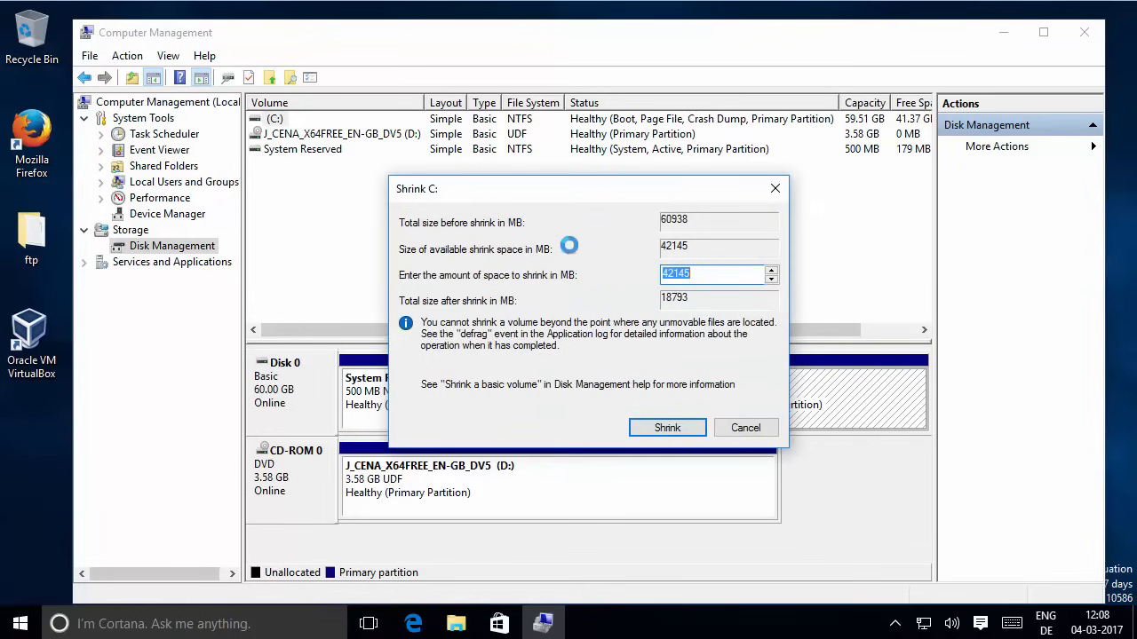
left_click_drag(552, 196, 555, 202)
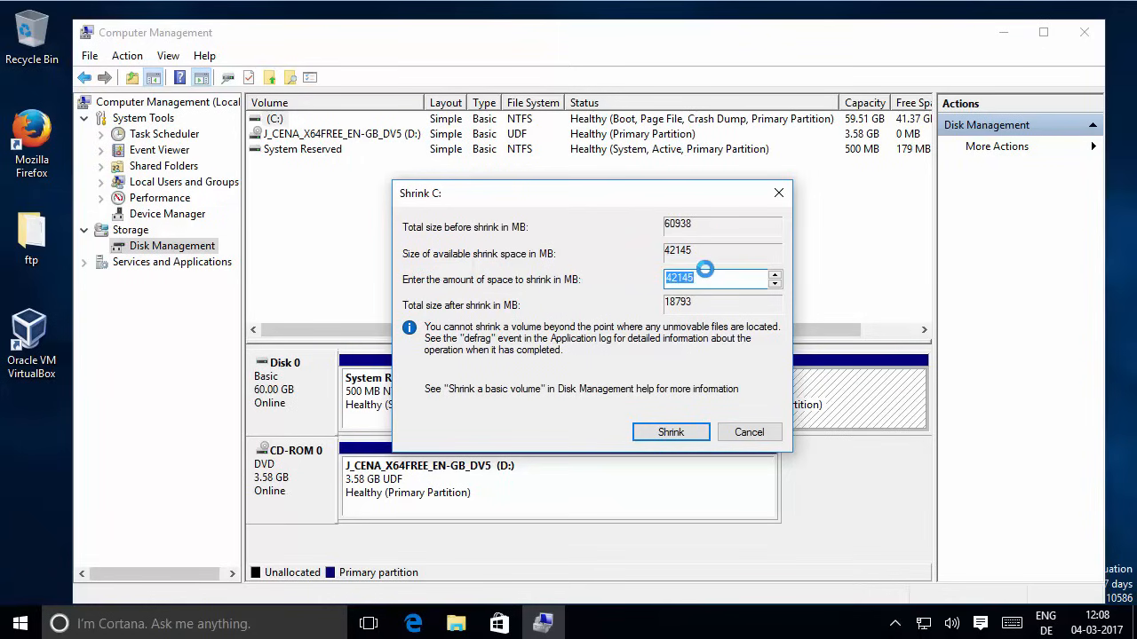
left_click(707, 274)
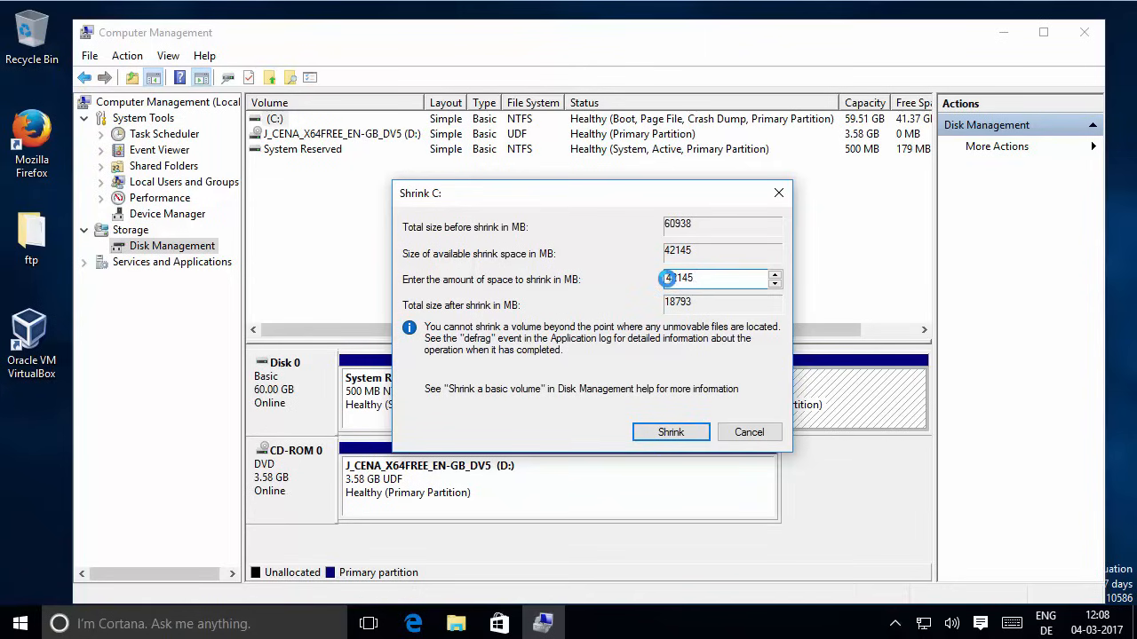
double_click(667, 278)
type("5000")
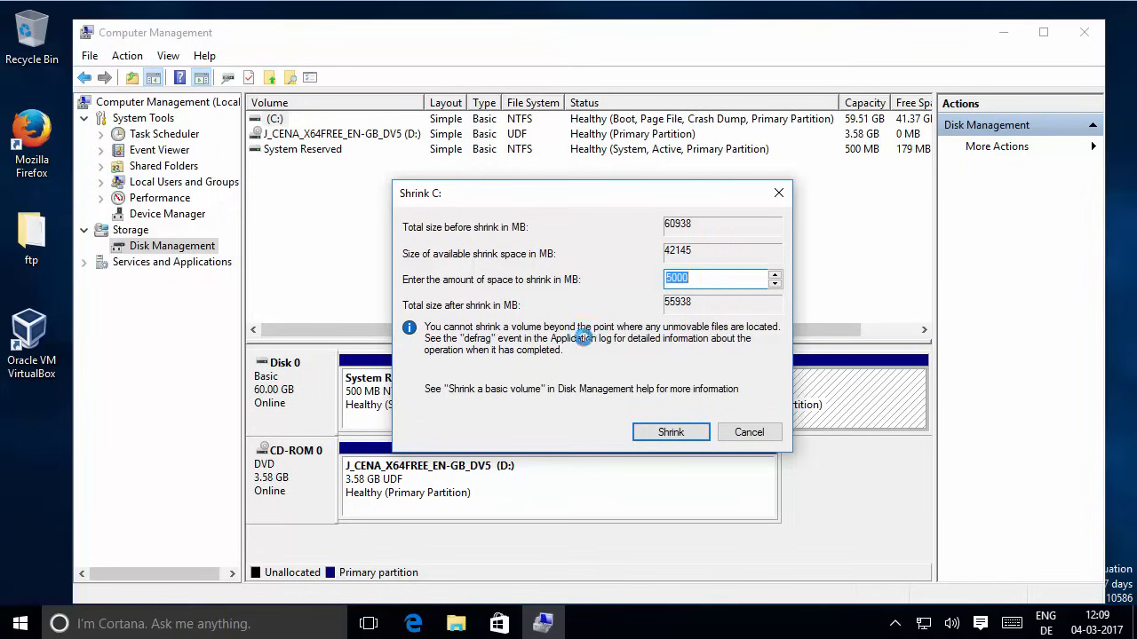
left_click(660, 430)
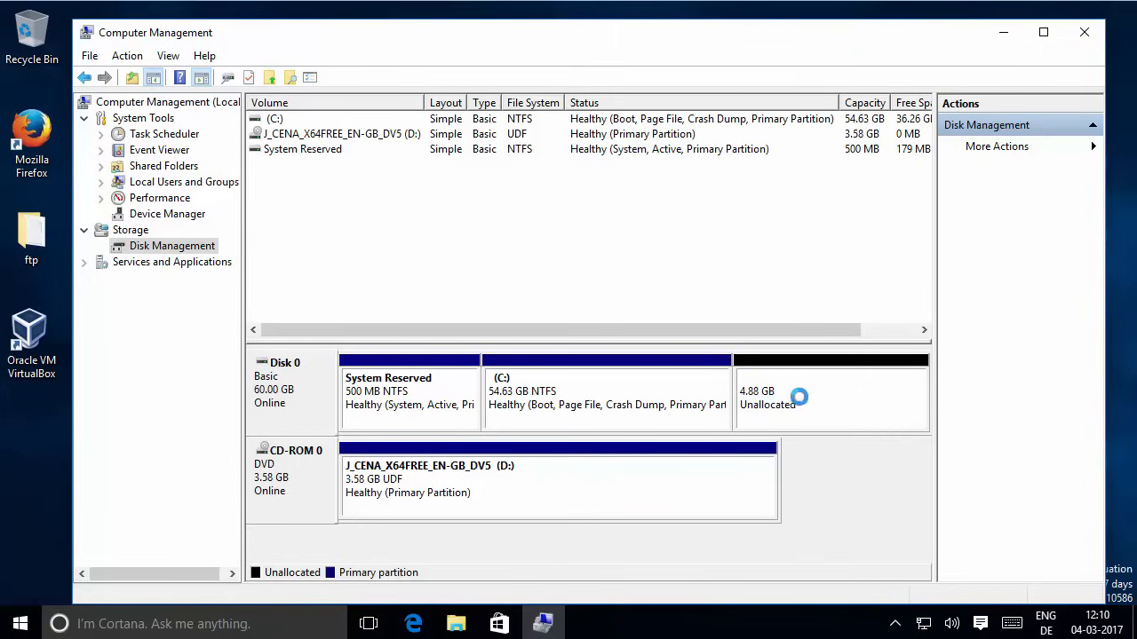
Step: Start a new simple volume in Disk 0's unallocated space, using the full 4999 MB
left_click(793, 389)
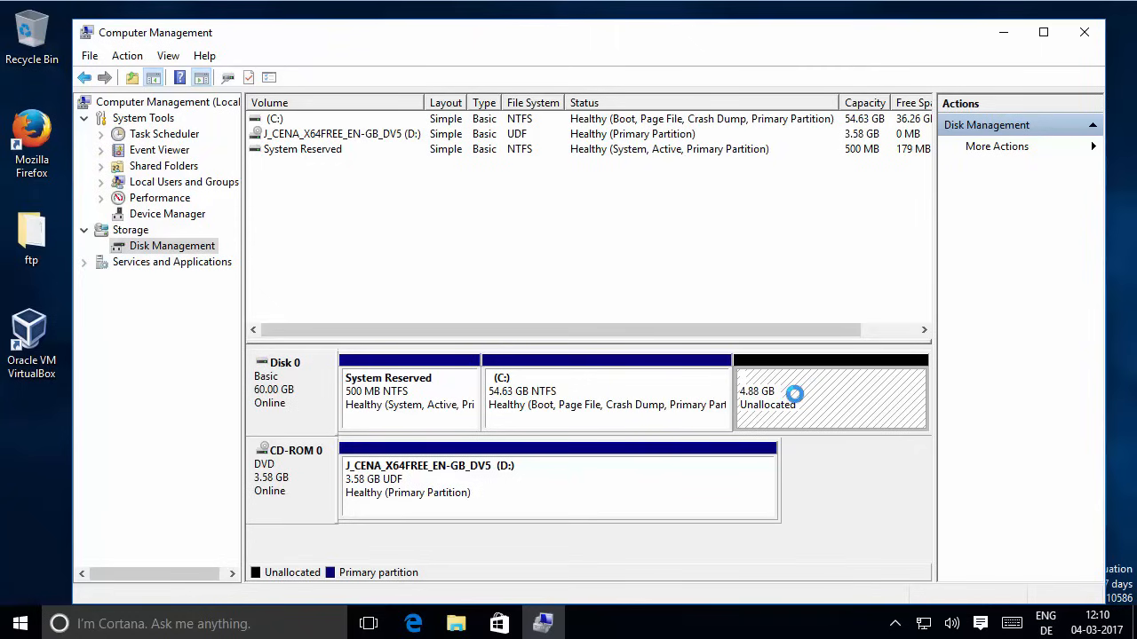
right_click(792, 388)
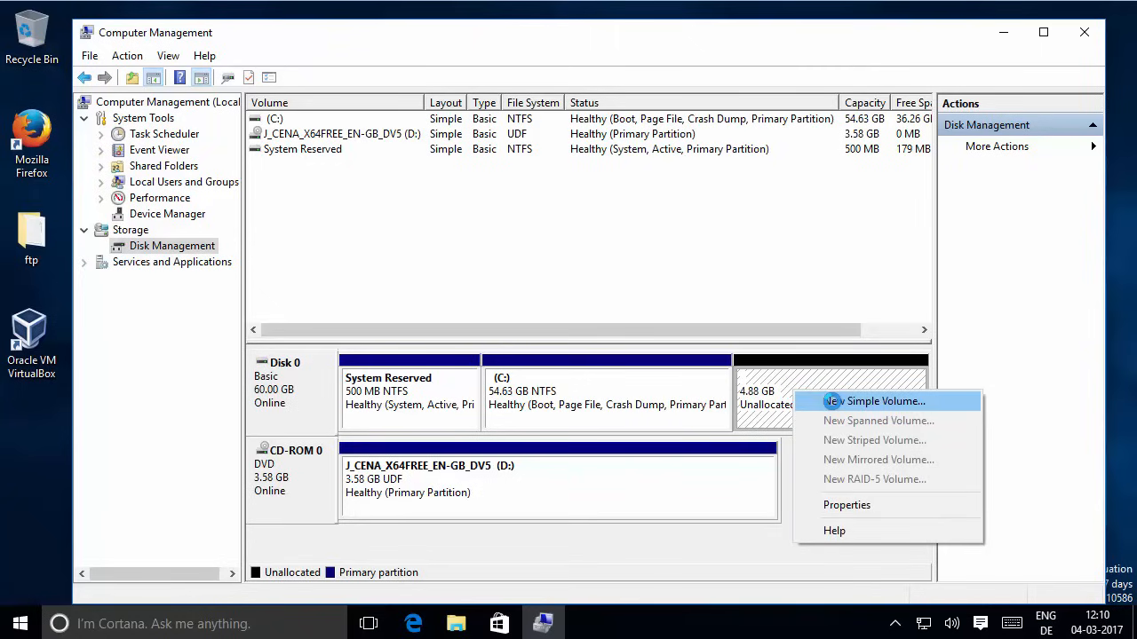
left_click(829, 401)
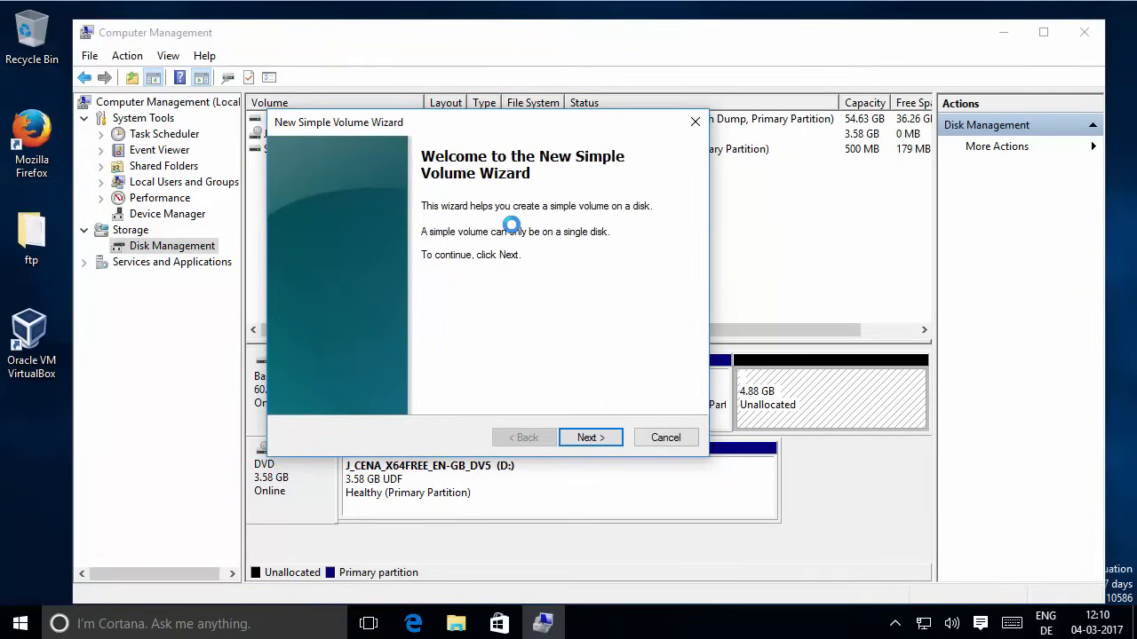
left_click_drag(491, 127, 653, 136)
left_click(750, 445)
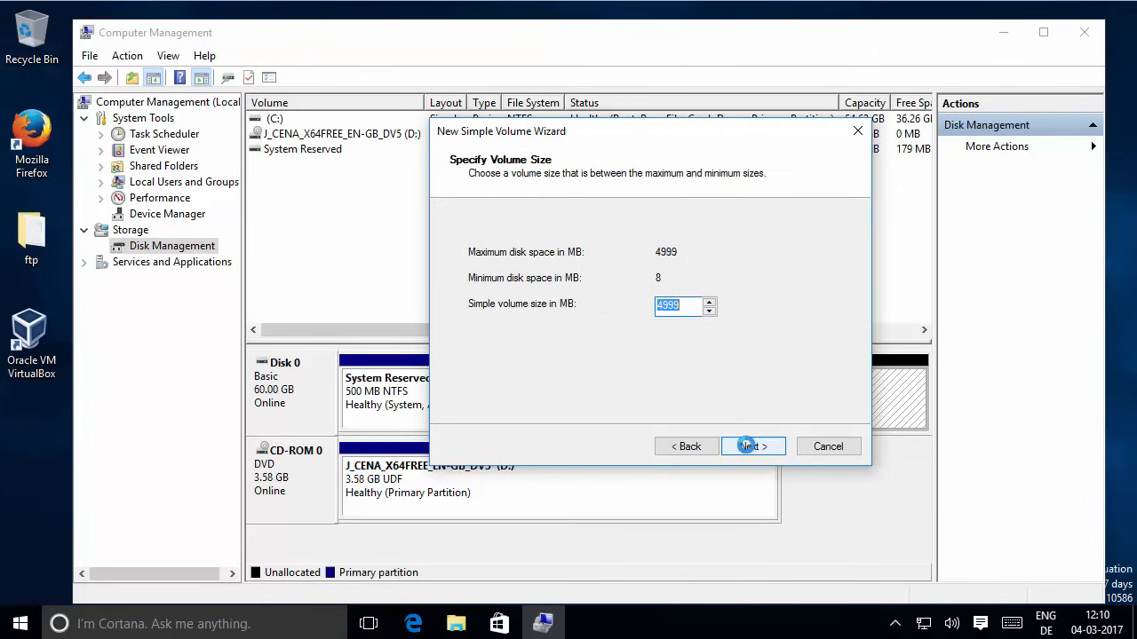
left_click(748, 446)
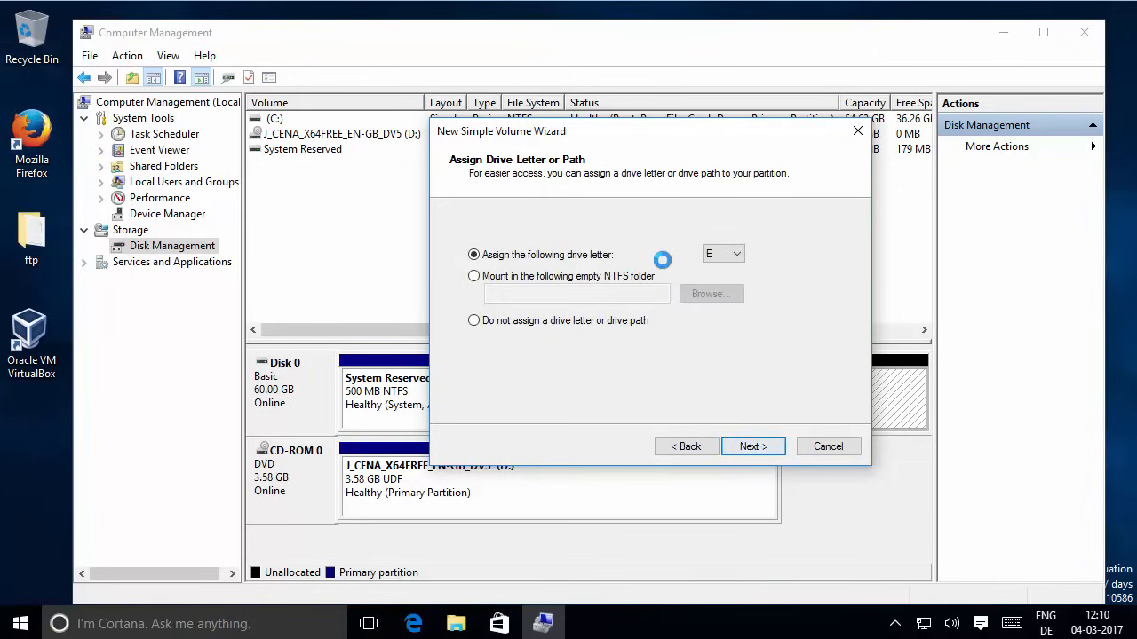
Step: Assign drive letter E to the new simple volume
left_click(740, 252)
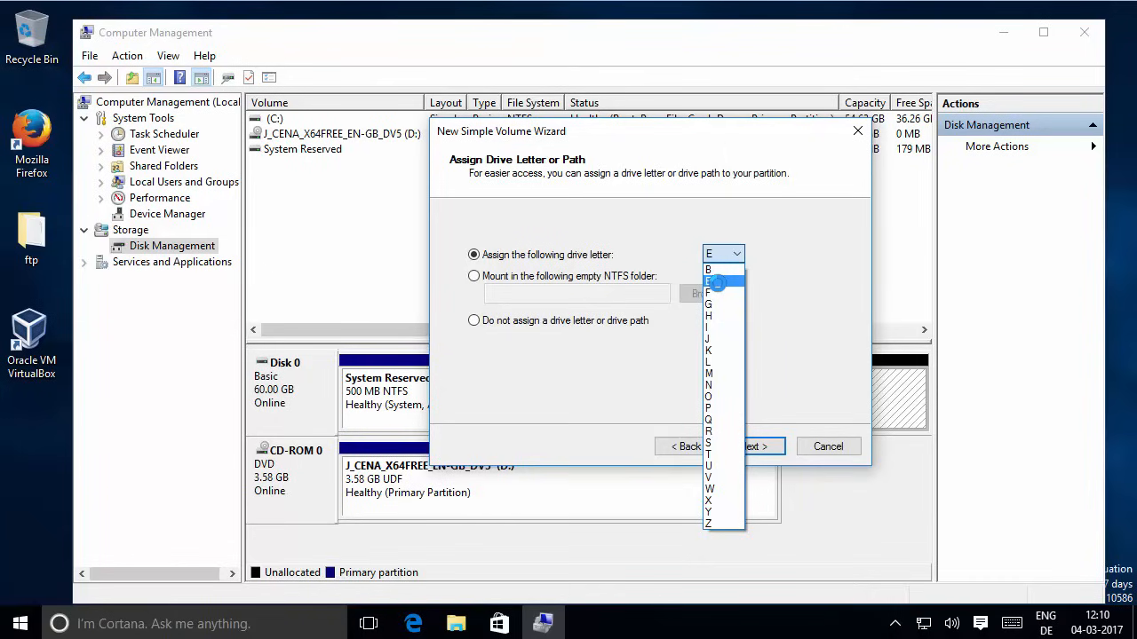
left_click(716, 282)
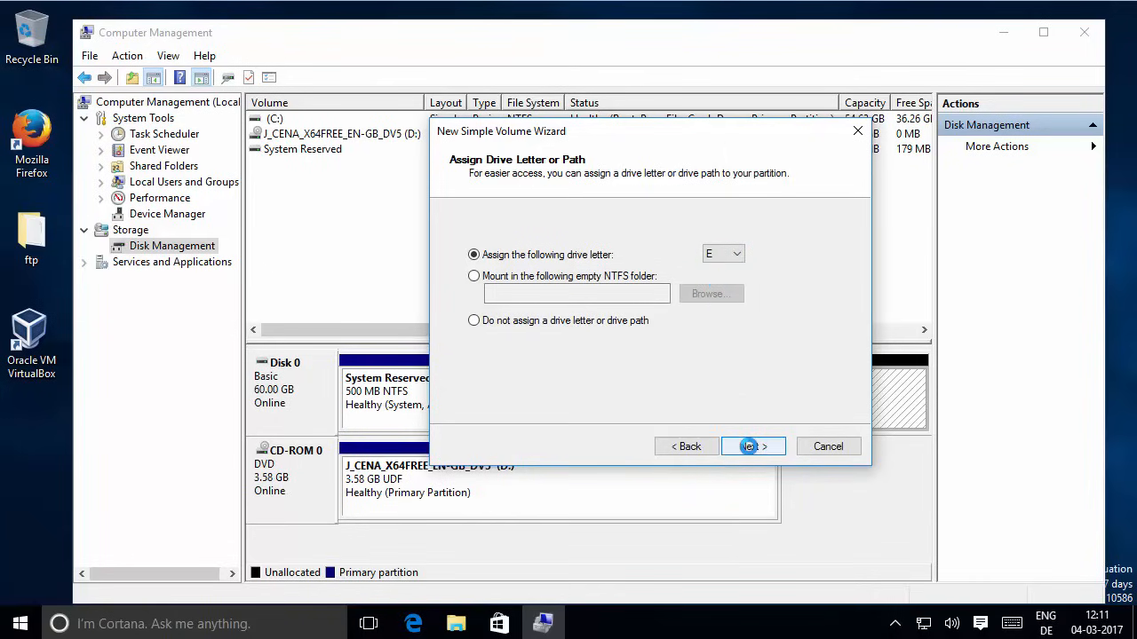
left_click(750, 447)
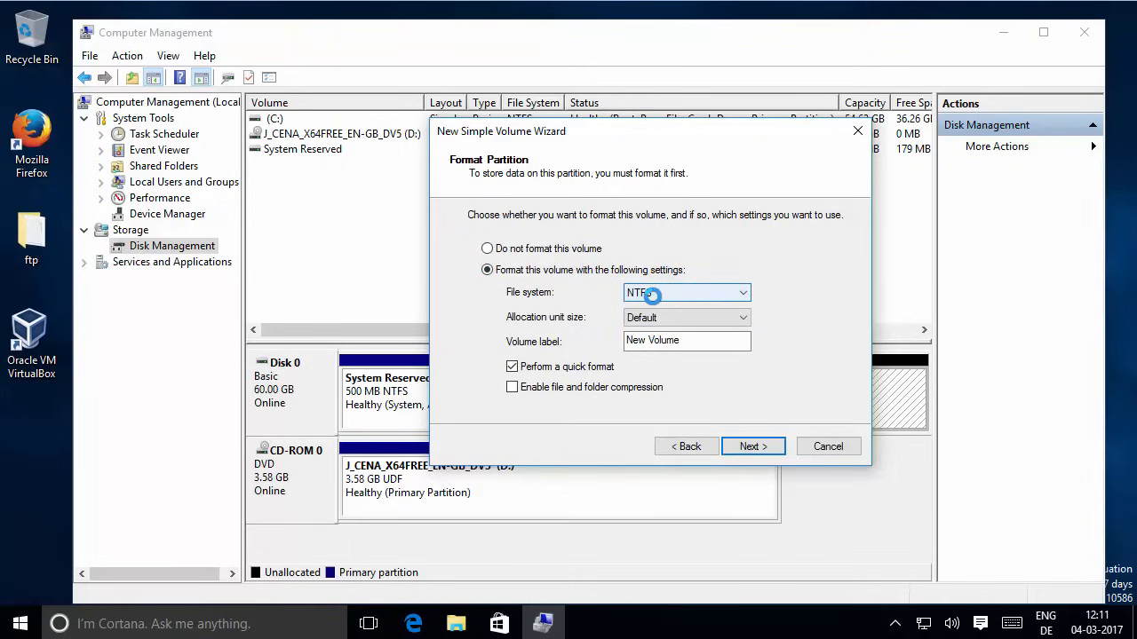
Step: Label the new volume Data, keep the NTFS quick format with default allocation size, and create it
key("Tab")
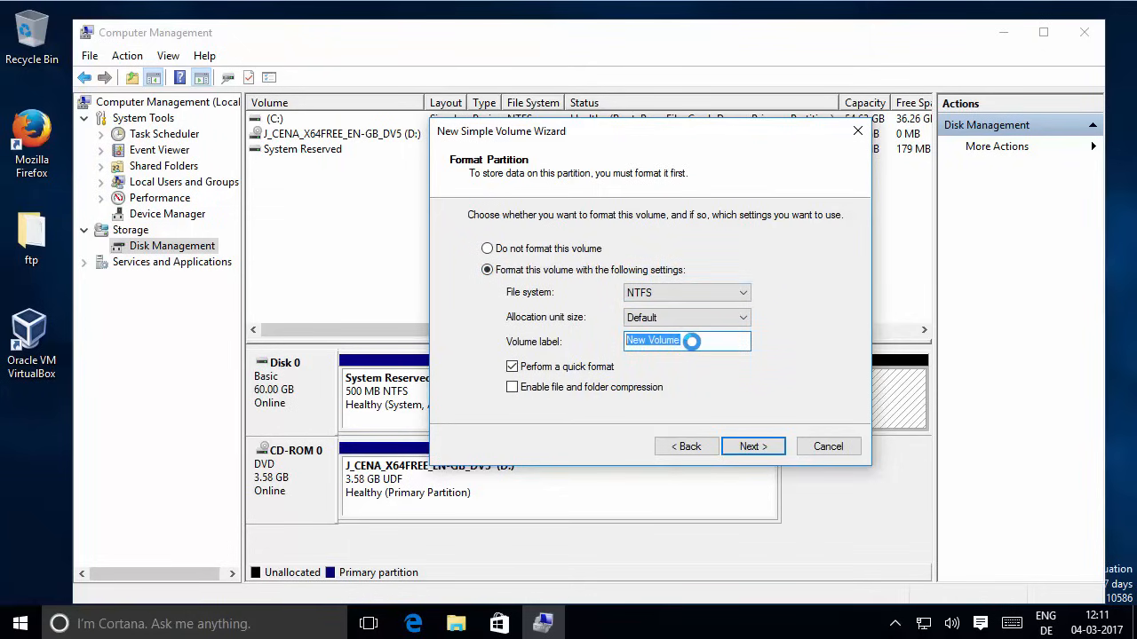
left_click(692, 343)
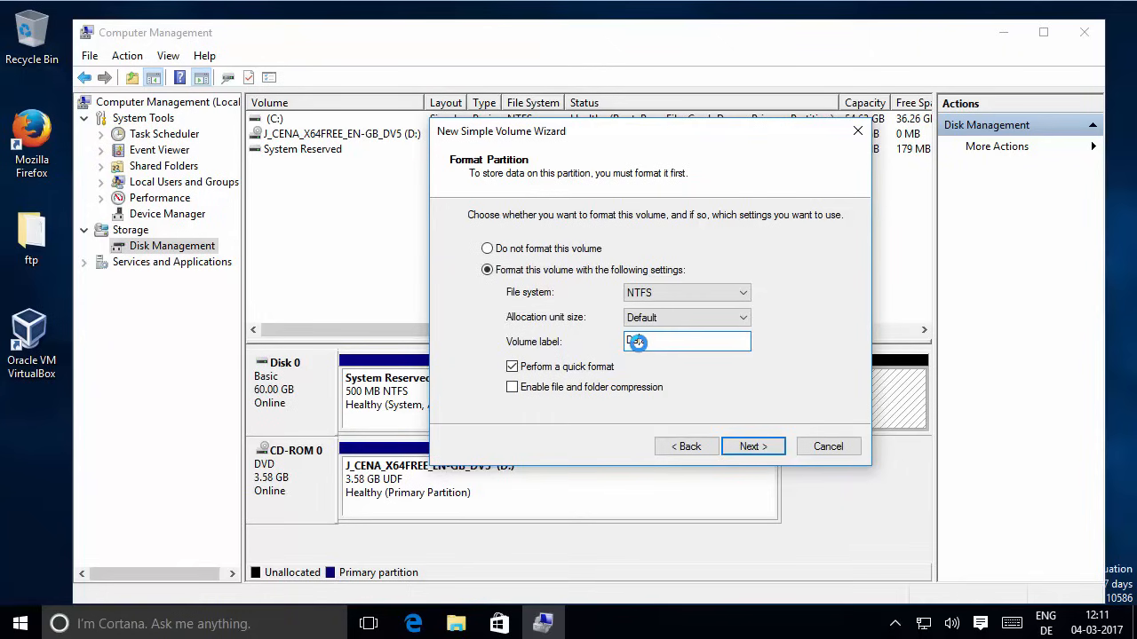
left_click(753, 446)
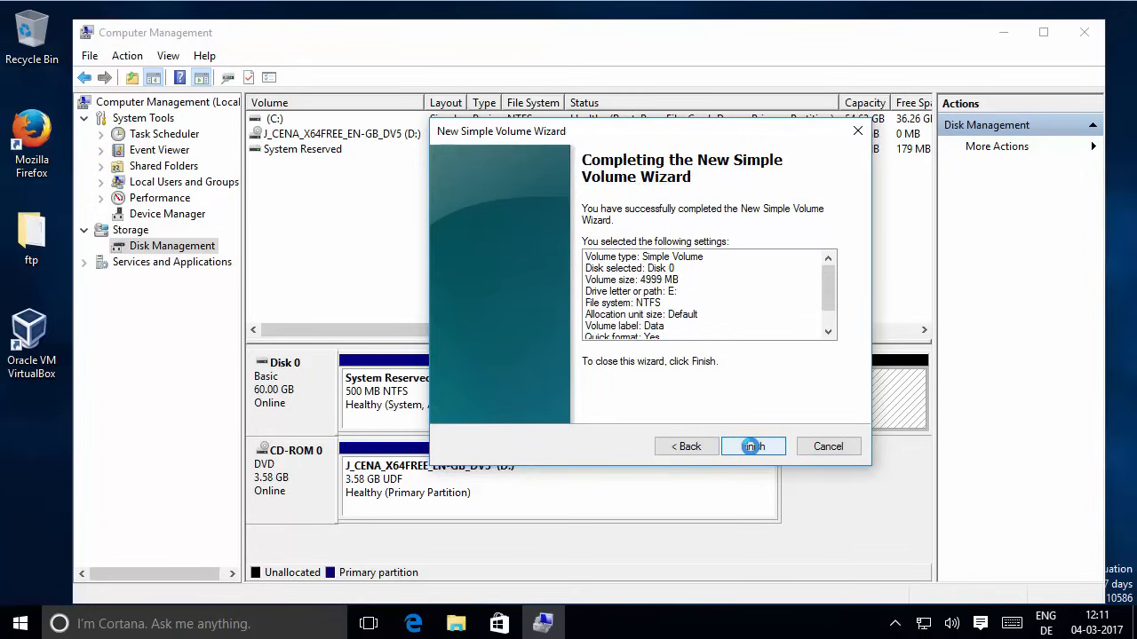
left_click(753, 447)
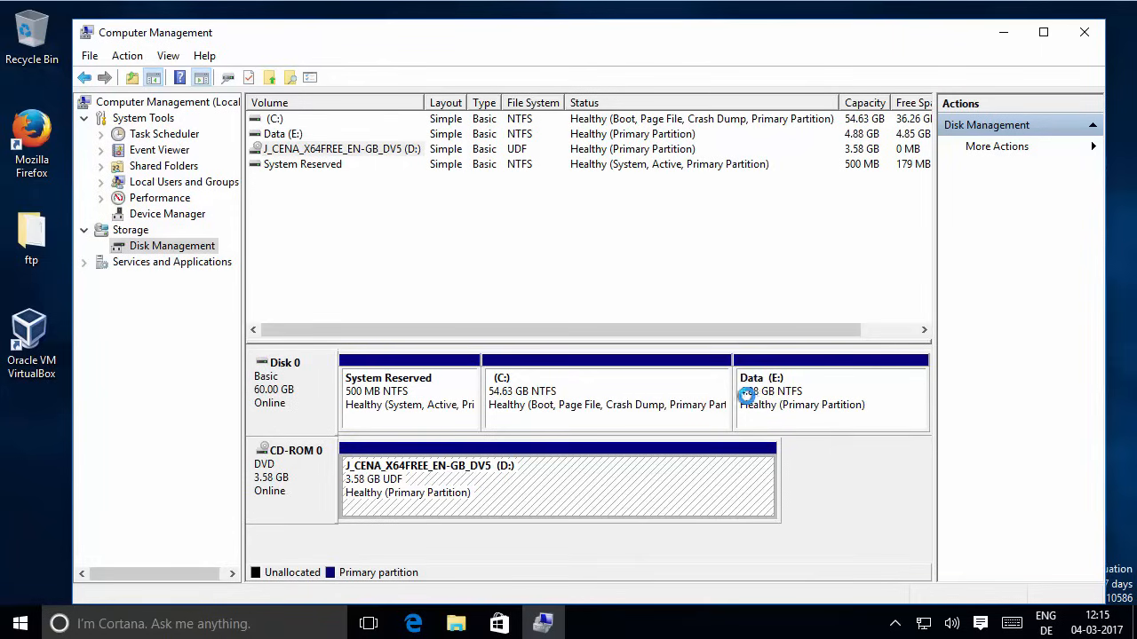
Step: Switch to File Explorer to check This PC for the new Data drive, and return to Disk Management
left_click(456, 622)
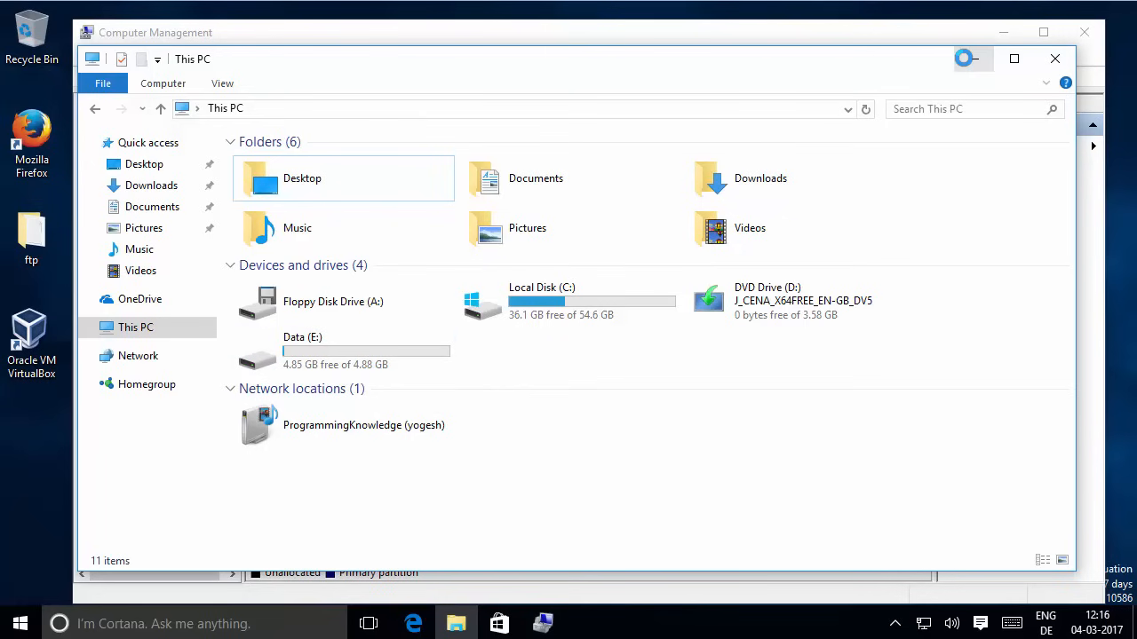
left_click(965, 58)
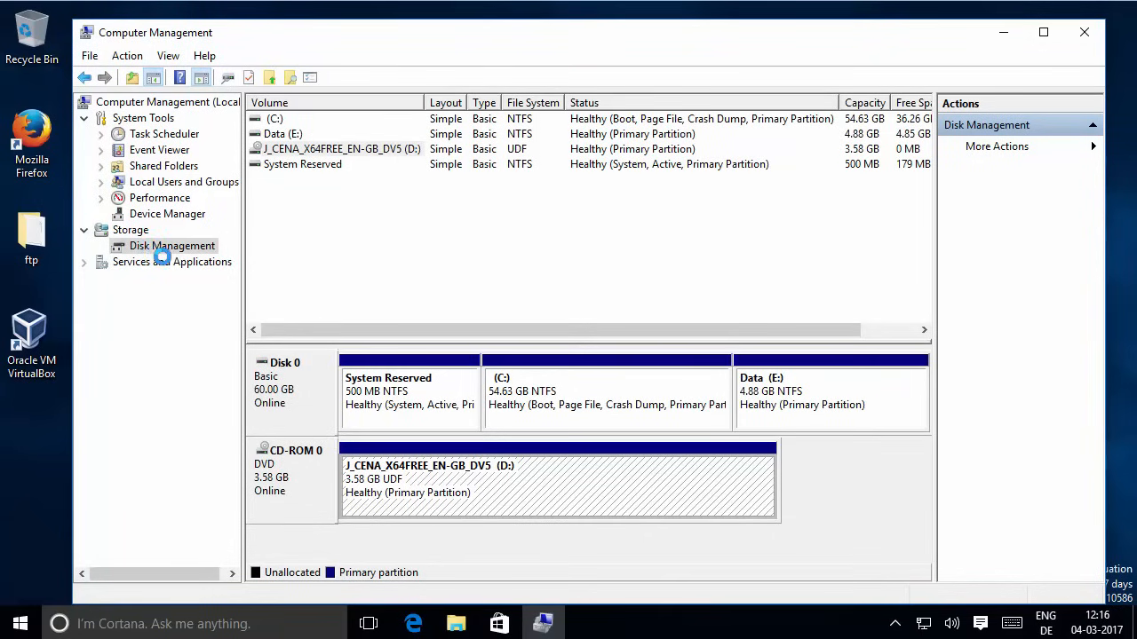
Step: Delete the Data (E:) volume from Disk 0, accepting the loss of its data
left_click(785, 395)
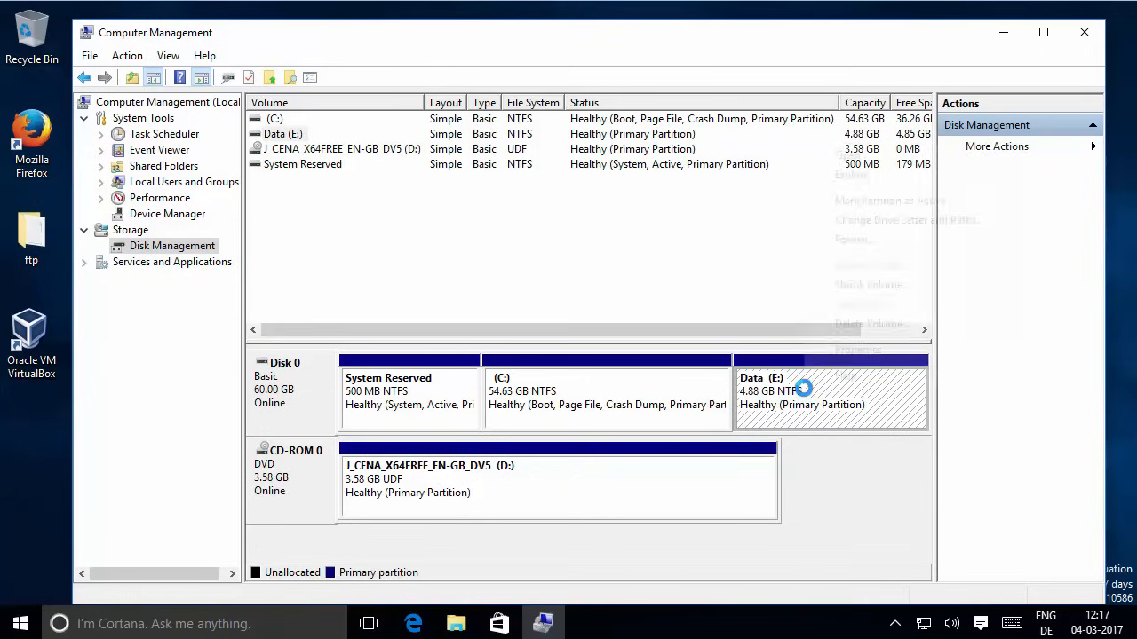
right_click(803, 391)
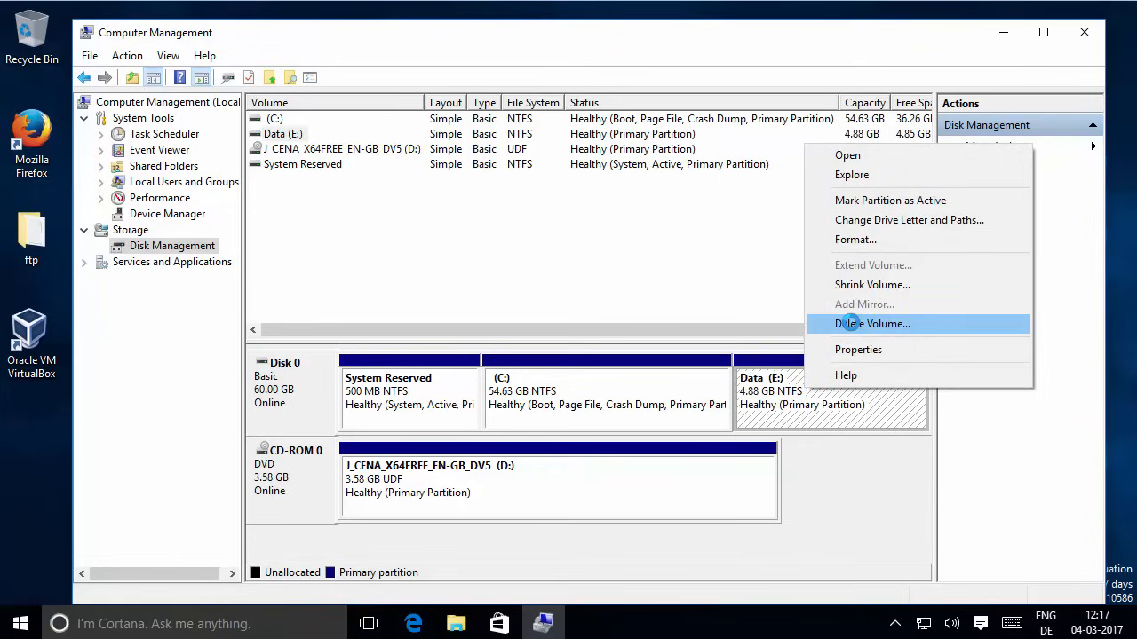
left_click(851, 323)
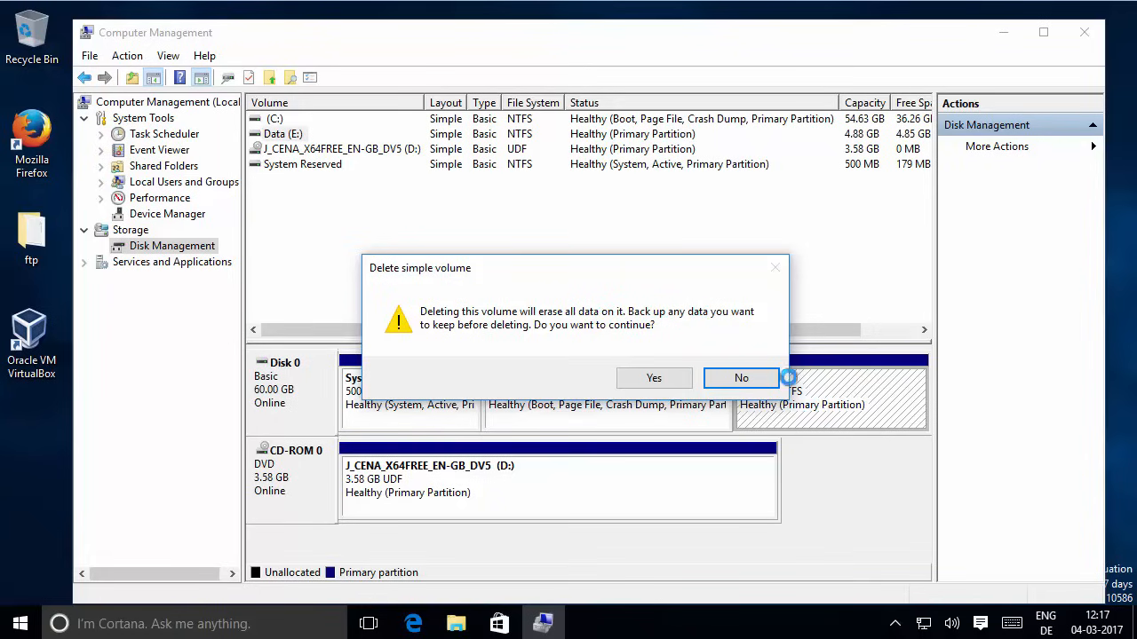
left_click(627, 376)
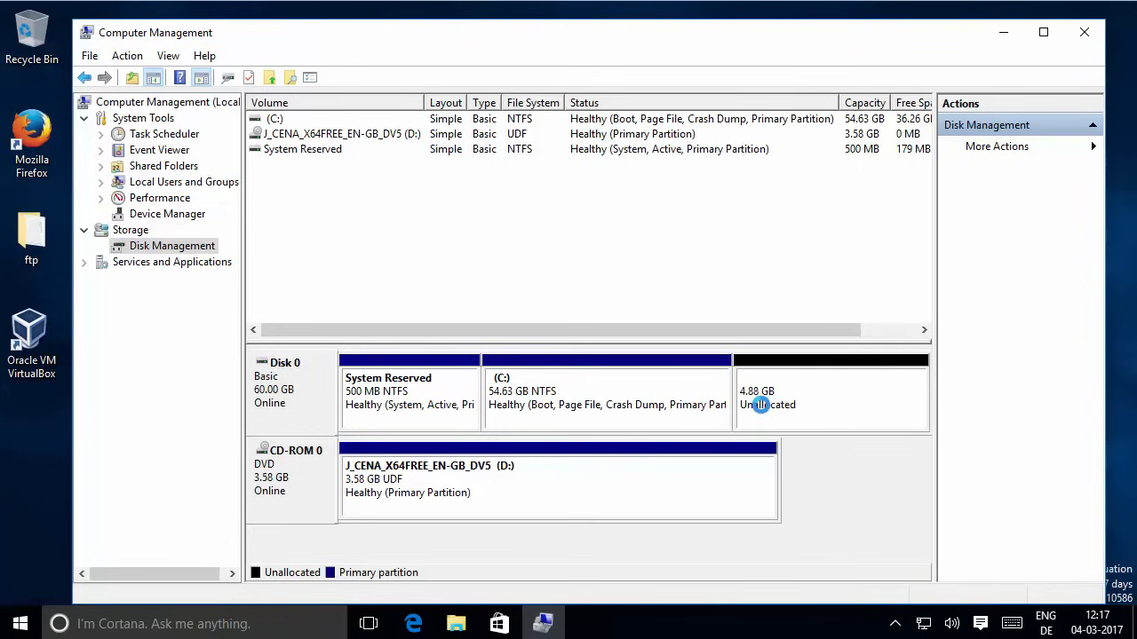
Step: Extend the C: volume with the 4999 MB of unallocated space on Disk 0
left_click(587, 389)
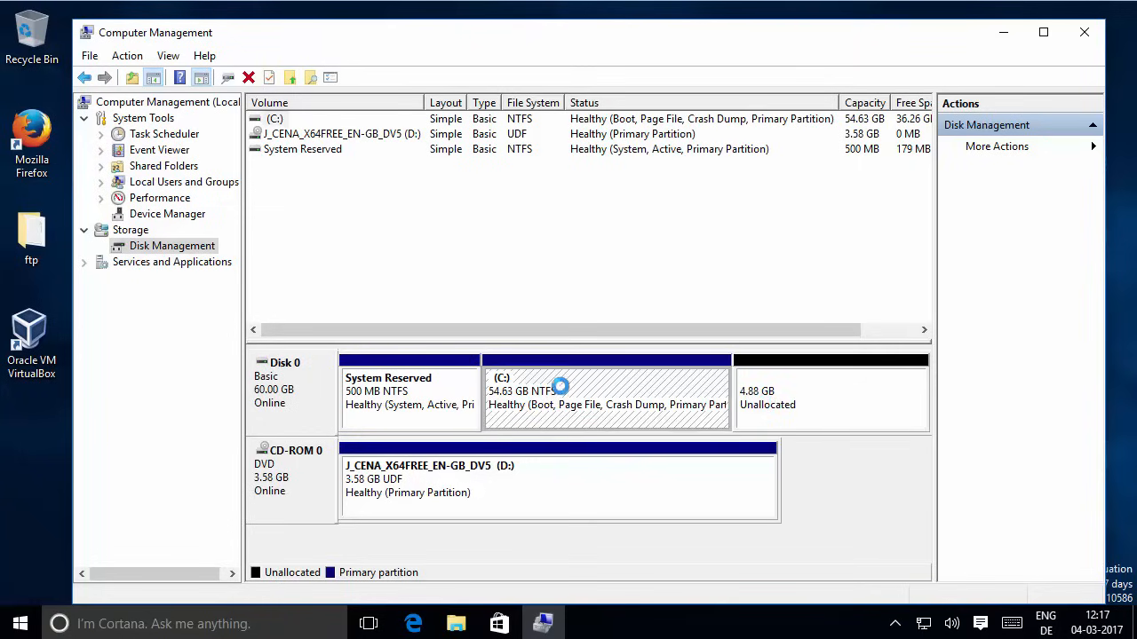
right_click(576, 384)
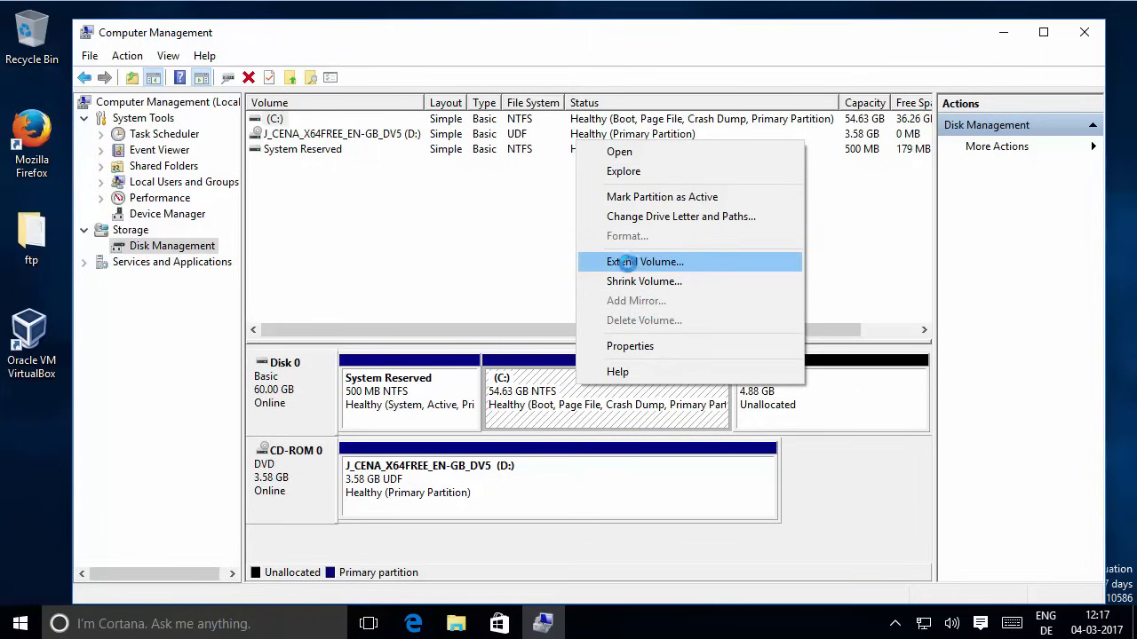
left_click(627, 262)
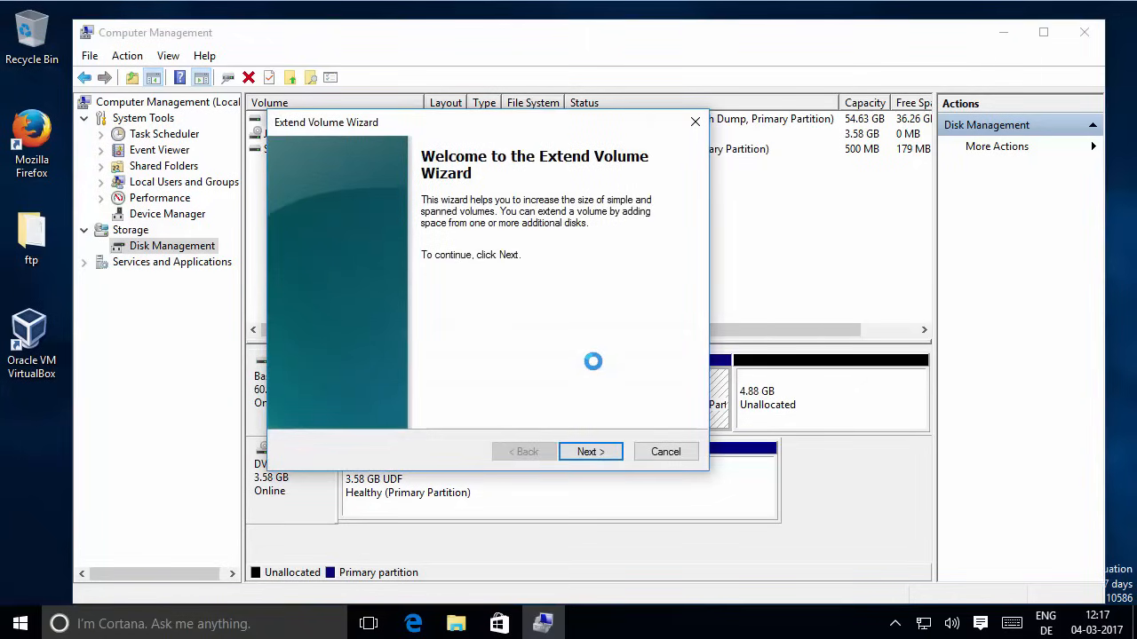
left_click(571, 452)
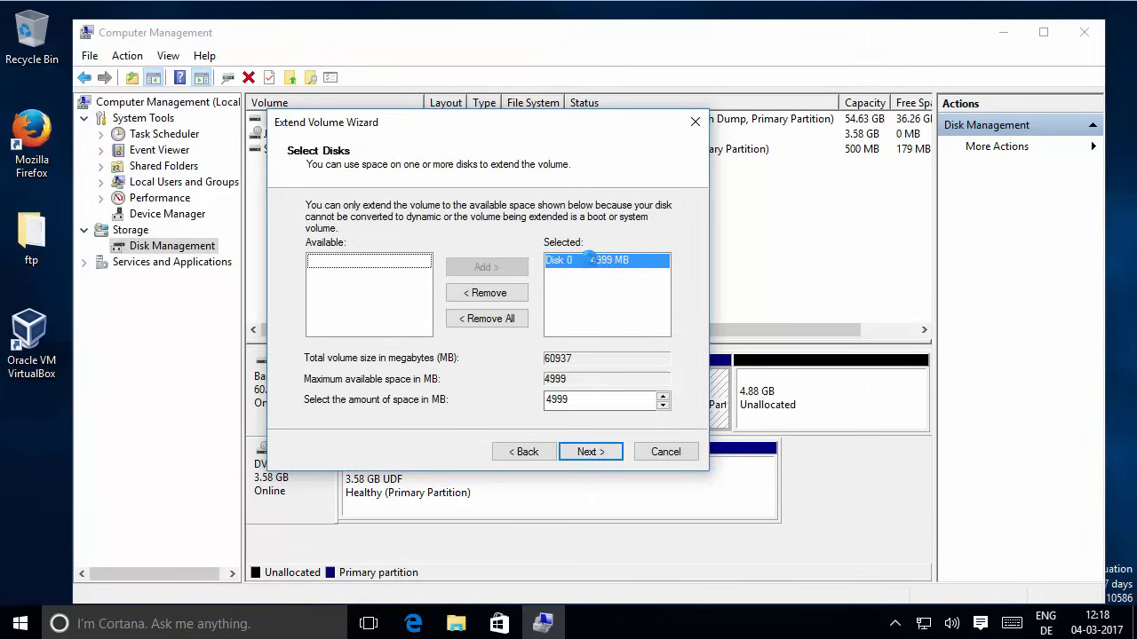
left_click(591, 452)
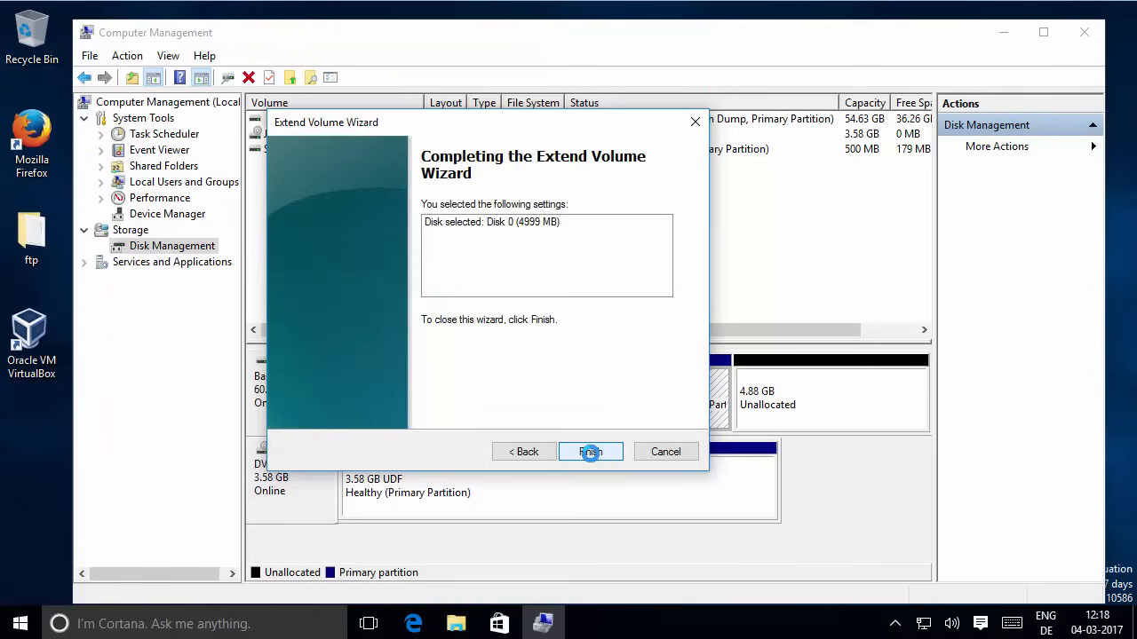
left_click(589, 450)
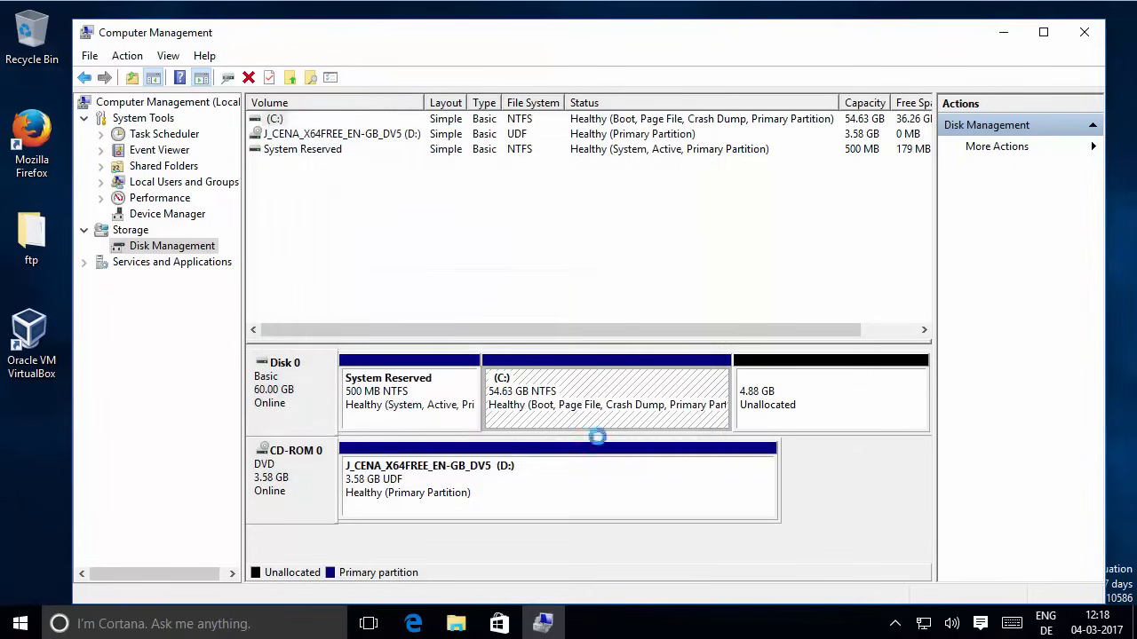